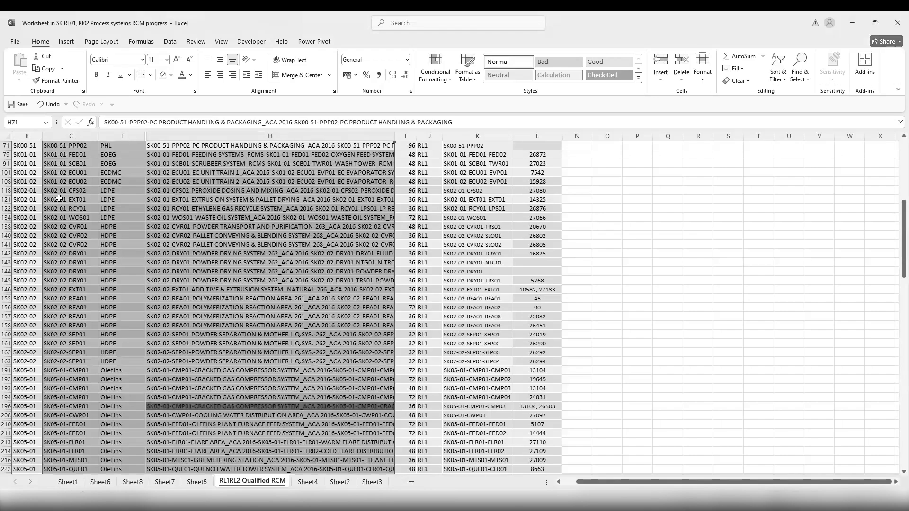
Step: Examine the unit, product family and sub-system columns in the RL1RL2 Qualified RCM table
{"action": "left_click", "coordinate": [90, 199]}
{"action": "scroll", "coordinate": [91, 199], "scroll_direction": "up", "scroll_amount": 2}
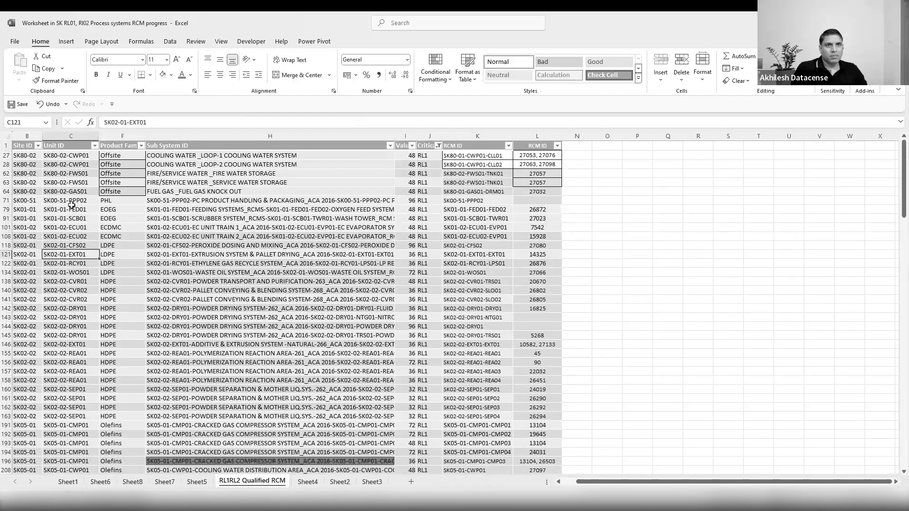
{"action": "left_click", "coordinate": [356, 176]}
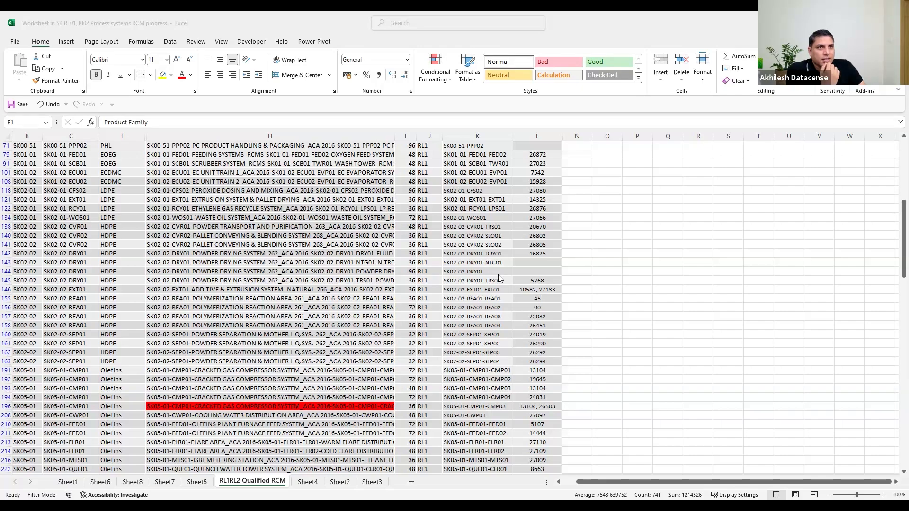
{"action": "key", "text": "ctrl+a"}
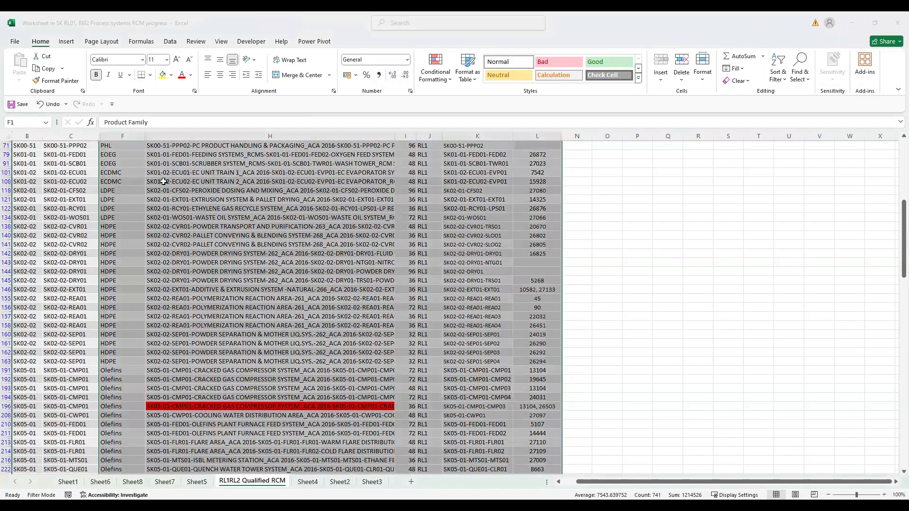
{"action": "left_click", "coordinate": [162, 181]}
{"action": "left_click", "coordinate": [154, 153]}
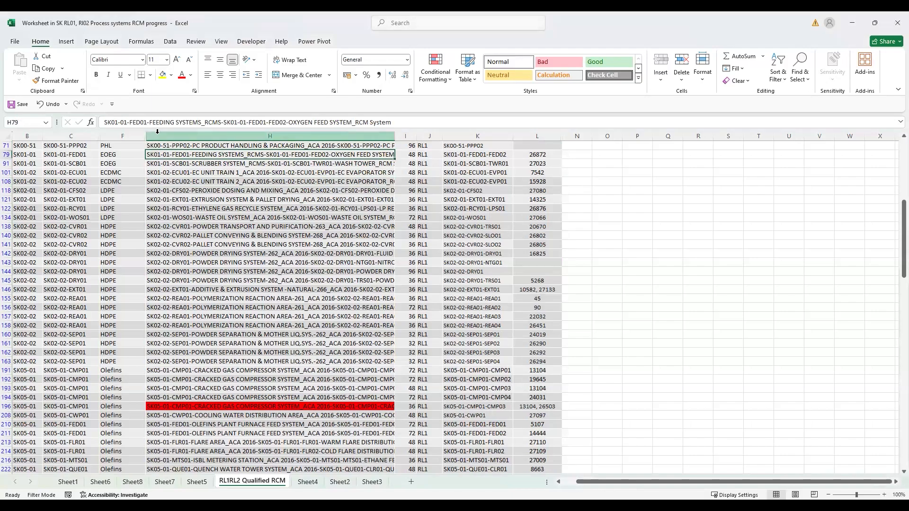
{"action": "left_click_drag", "start_coordinate": [158, 134], "coordinate": [76, 130]}
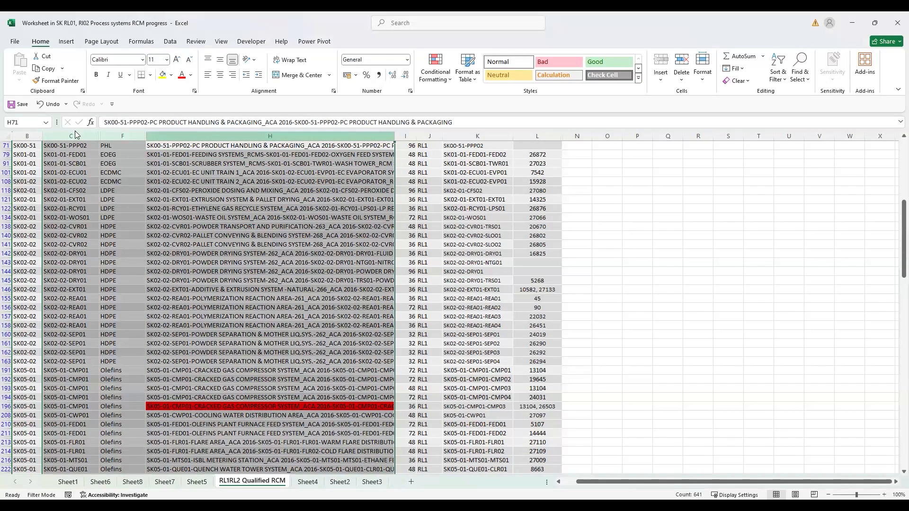
{"action": "left_click", "coordinate": [58, 199]}
{"action": "scroll", "coordinate": [60, 197], "scroll_direction": "up", "scroll_amount": 2}
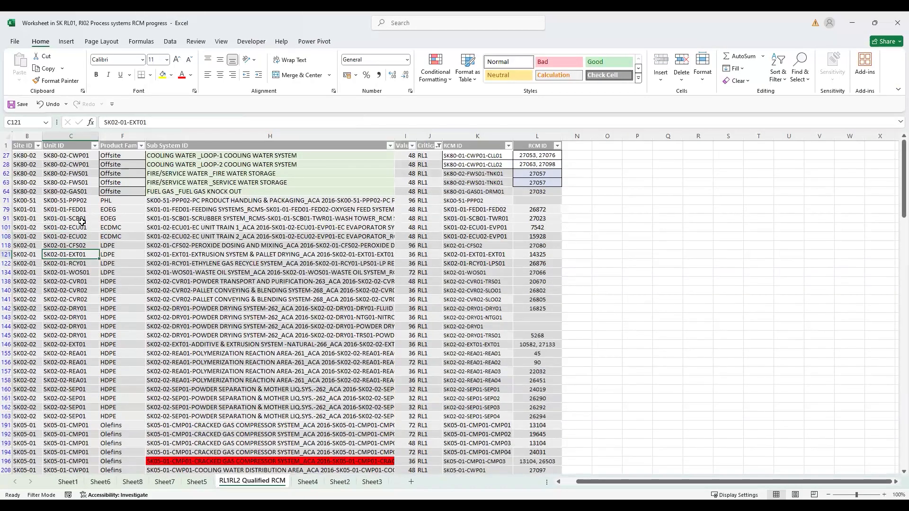
{"action": "left_click", "coordinate": [355, 174]}
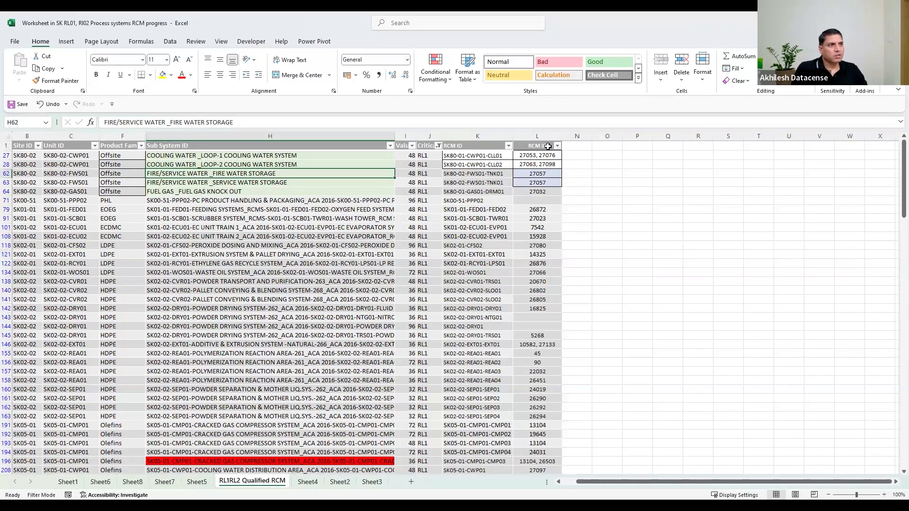
Step: Create a PivotTable on a new worksheet from the RL1RL2 Qualified RCM table
{"action": "left_click", "coordinate": [77, 156]}
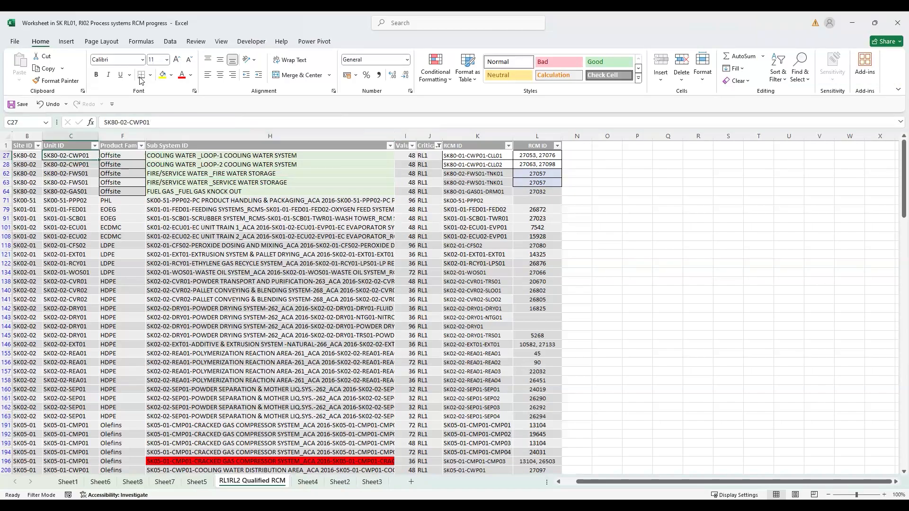
{"action": "left_click", "coordinate": [66, 43]}
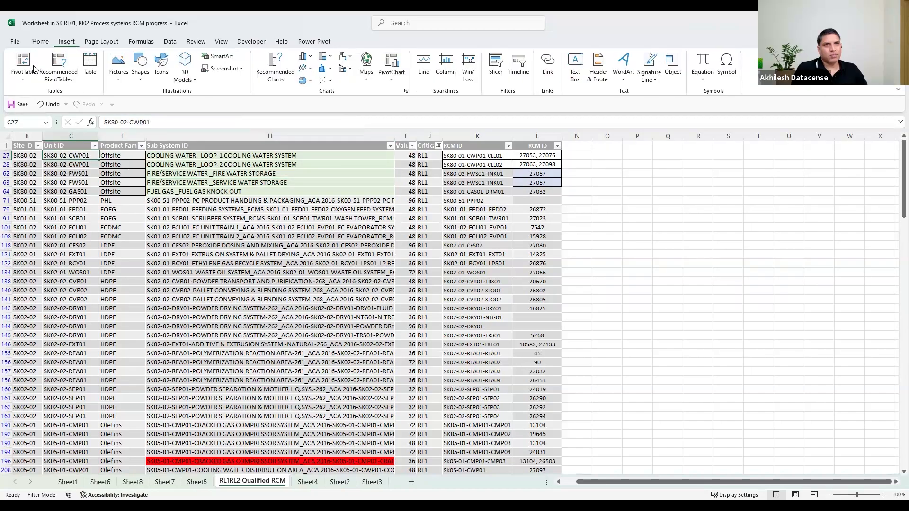
{"action": "left_click", "coordinate": [23, 63]}
{"action": "left_click", "coordinate": [468, 410]}
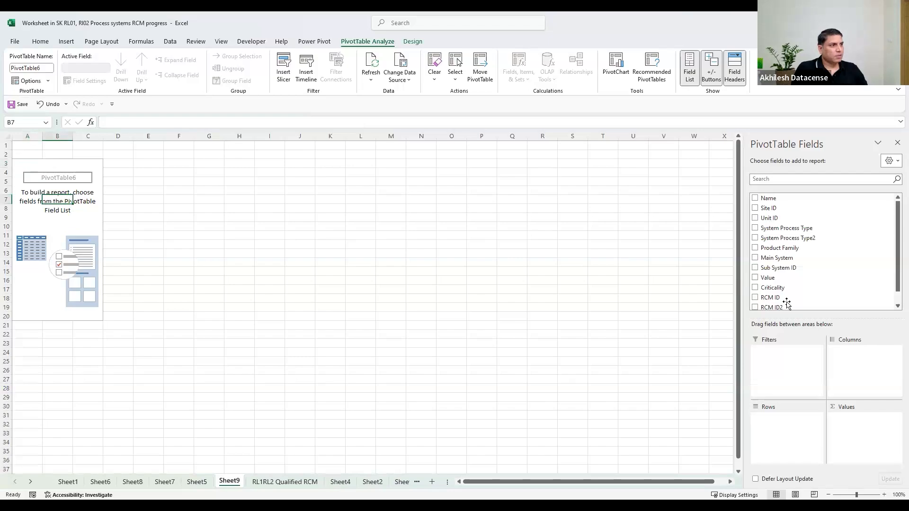
Step: Try filtering the empty PivotTable by adding RCM ID as a slicer
{"action": "scroll", "coordinate": [783, 291], "scroll_direction": "down", "scroll_amount": 1}
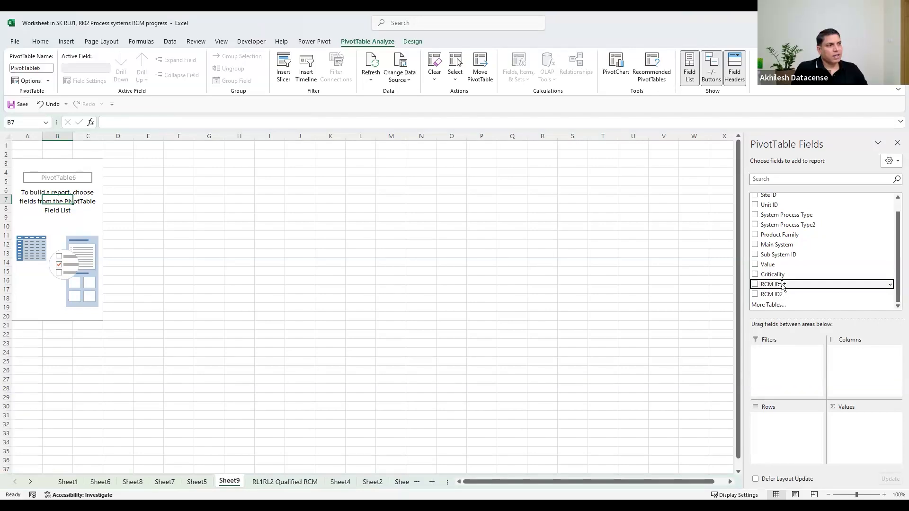
{"action": "right_click", "coordinate": [780, 286]}
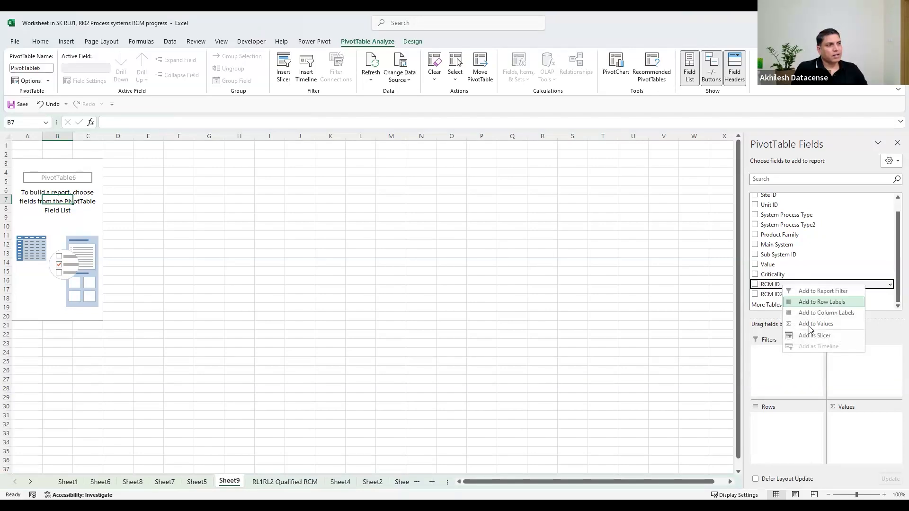
{"action": "left_click", "coordinate": [814, 336]}
{"action": "left_click", "coordinate": [371, 257]}
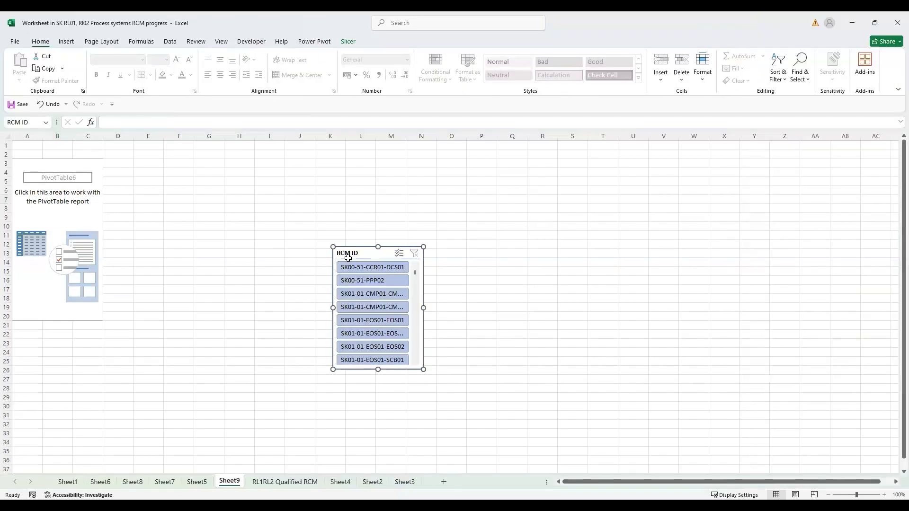
Step: Check the second RCM ID column in the source table and delete the RCM ID slicer from Sheet9
{"action": "left_click", "coordinate": [275, 482]}
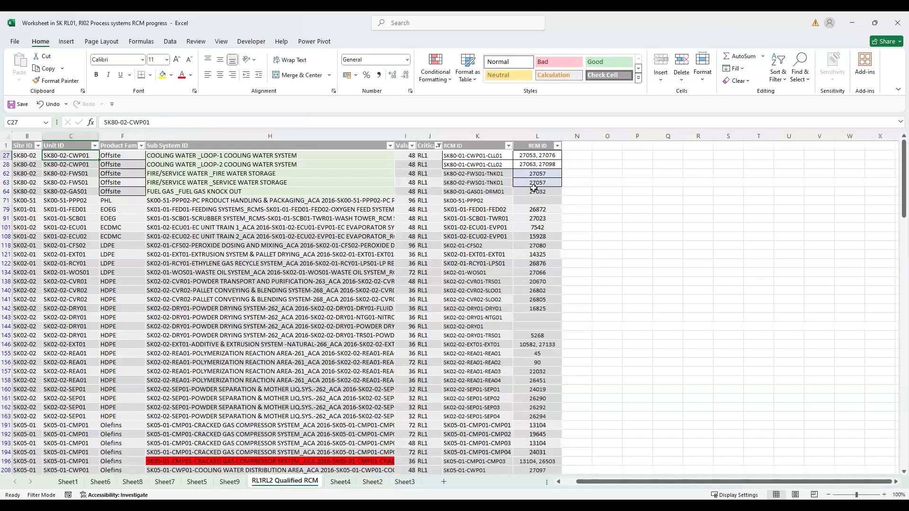
{"action": "left_click", "coordinate": [535, 145]}
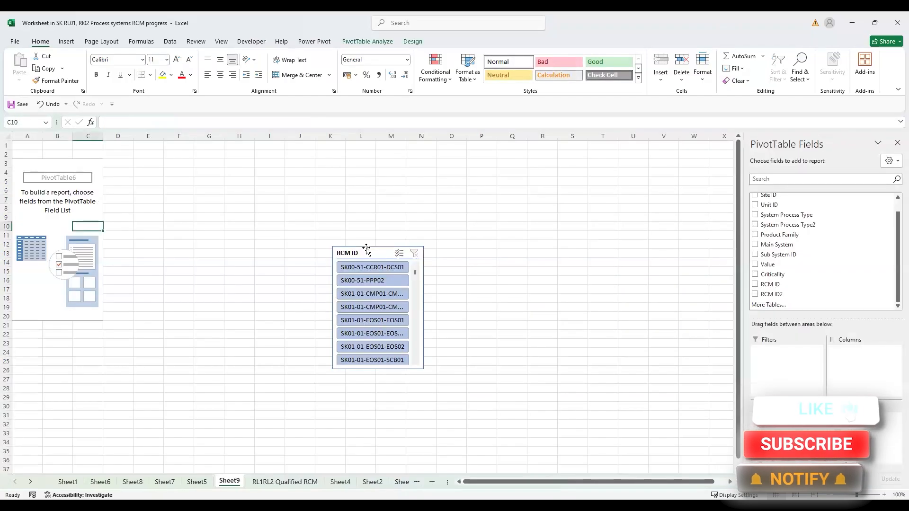
{"action": "left_click", "coordinate": [369, 251]}
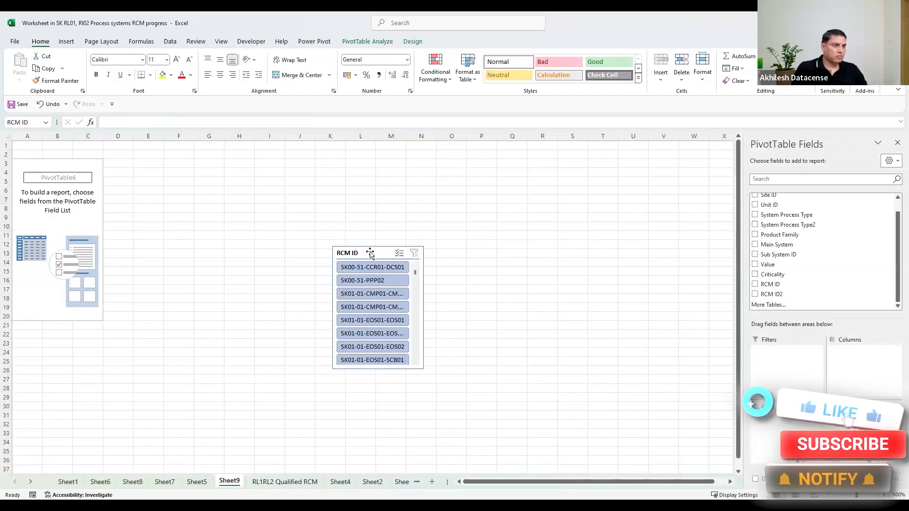
{"action": "key", "text": "Delete"}
Step: Add RCM ID2 as the PivotTable's report filter and restrict it to (blank) items only
{"action": "left_click", "coordinate": [58, 227]}
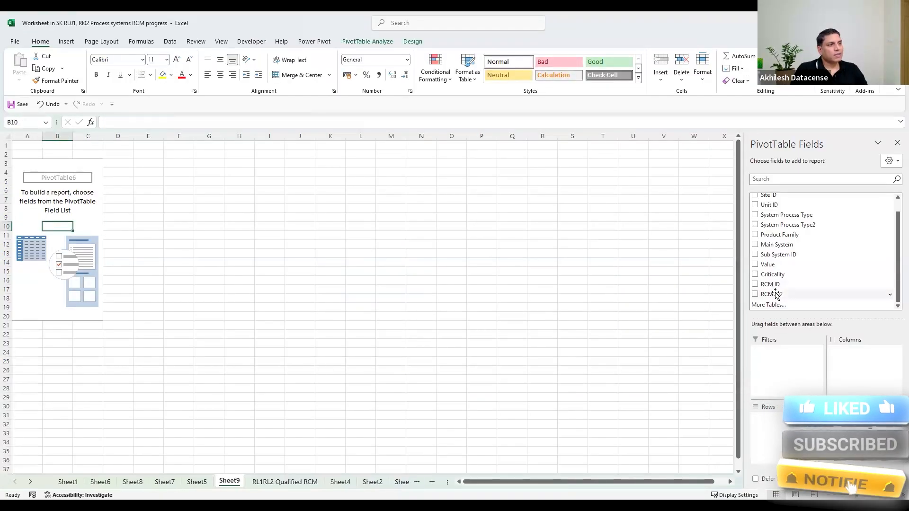
{"action": "left_click_drag", "start_coordinate": [774, 293], "coordinate": [779, 356]}
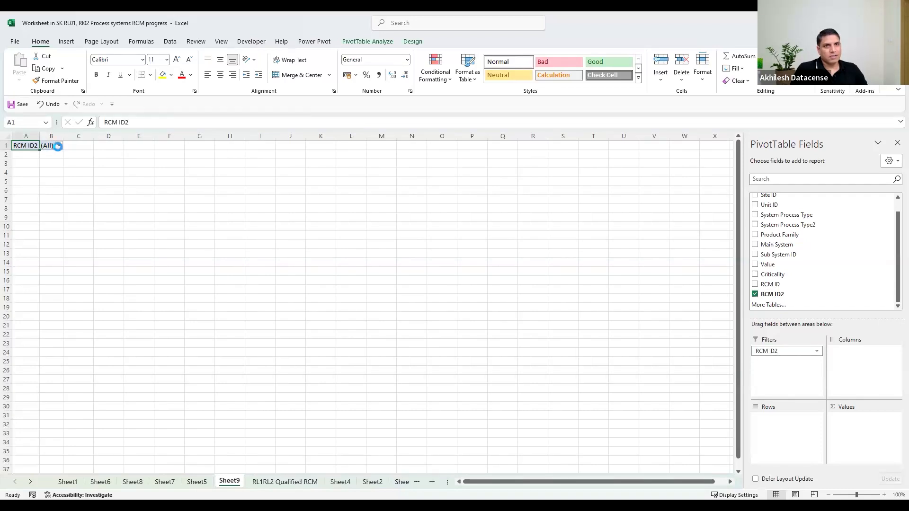
{"action": "left_click", "coordinate": [60, 147]}
{"action": "left_click", "coordinate": [6, 251]}
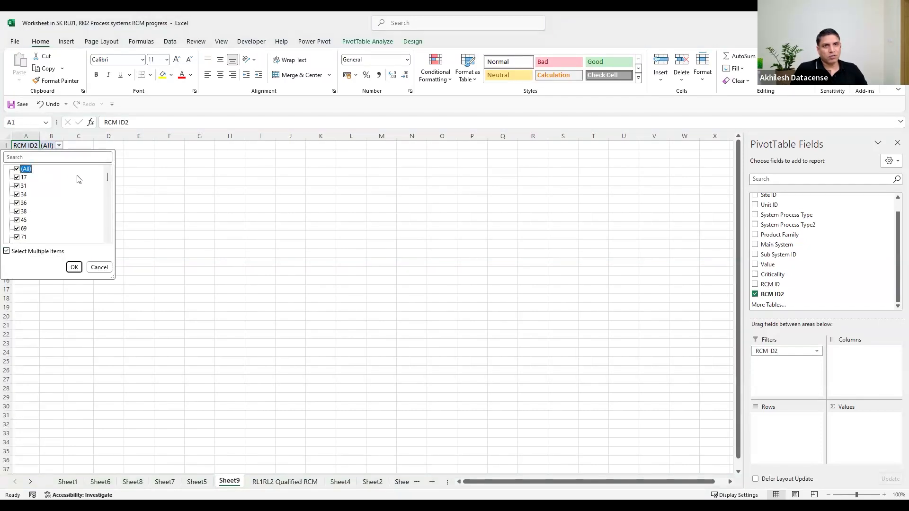
{"action": "left_click", "coordinate": [17, 170]}
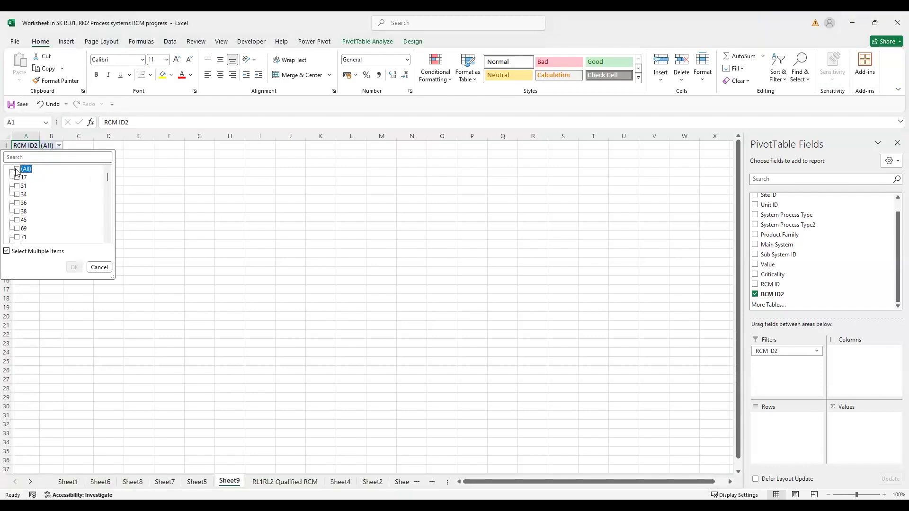
{"action": "scroll", "coordinate": [105, 203], "scroll_direction": "down", "scroll_amount": 10}
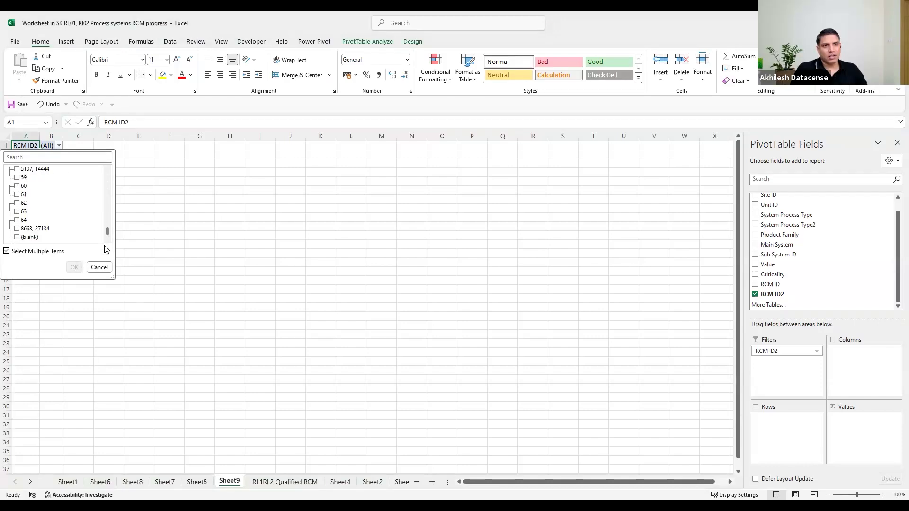
{"action": "left_click", "coordinate": [18, 237]}
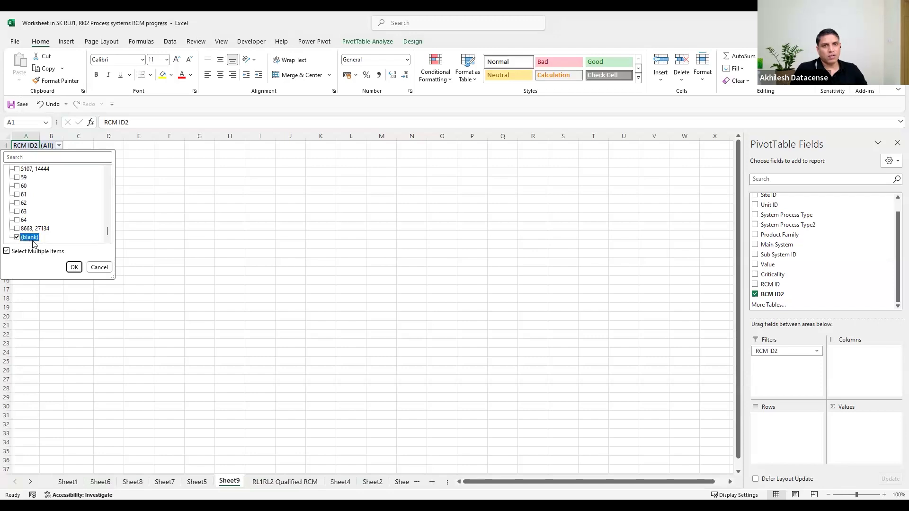
{"action": "left_click", "coordinate": [74, 267]}
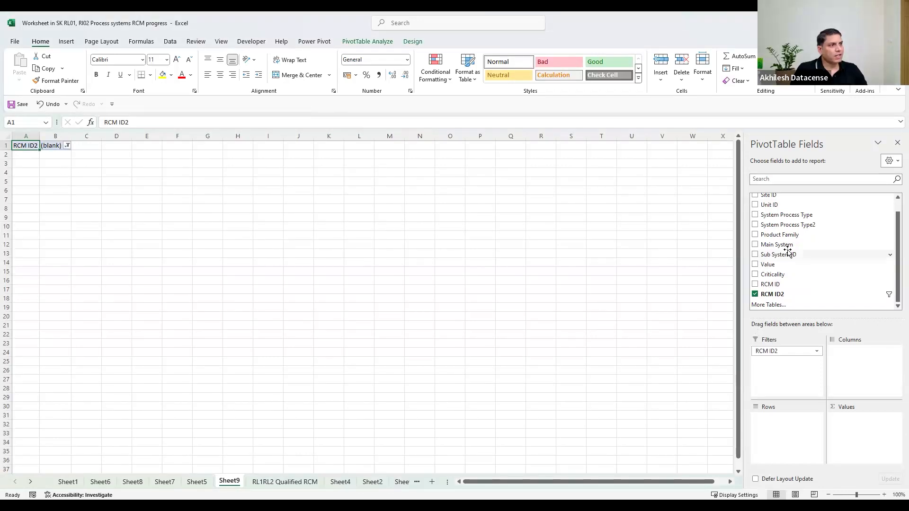
Step: Add Site ID to the PivotTable as a count value and Product Family as the row labels
{"action": "scroll", "coordinate": [788, 252], "scroll_direction": "up", "scroll_amount": 1}
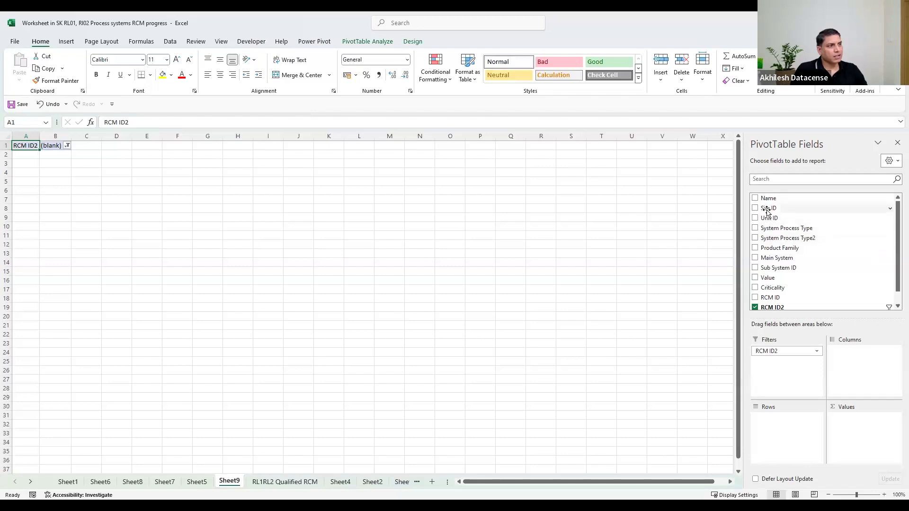
{"action": "left_click_drag", "start_coordinate": [768, 209], "coordinate": [856, 422]}
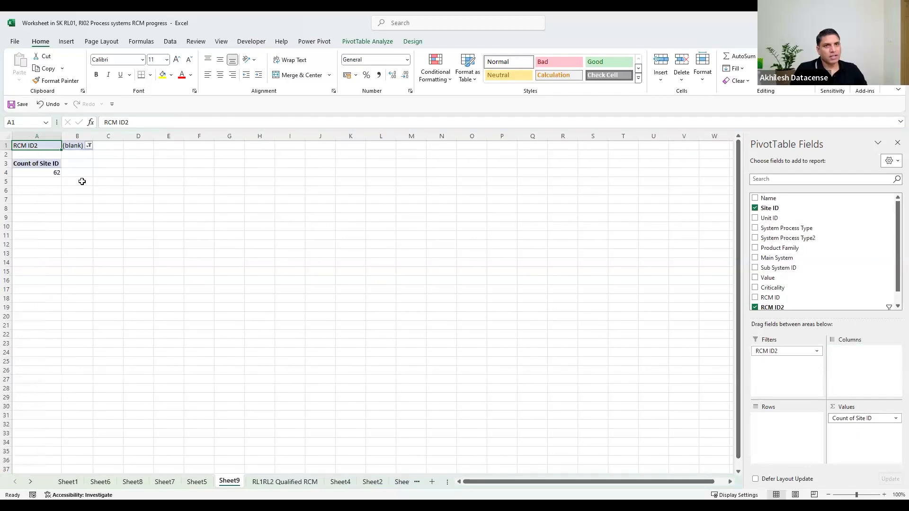
{"action": "left_click", "coordinate": [57, 173]}
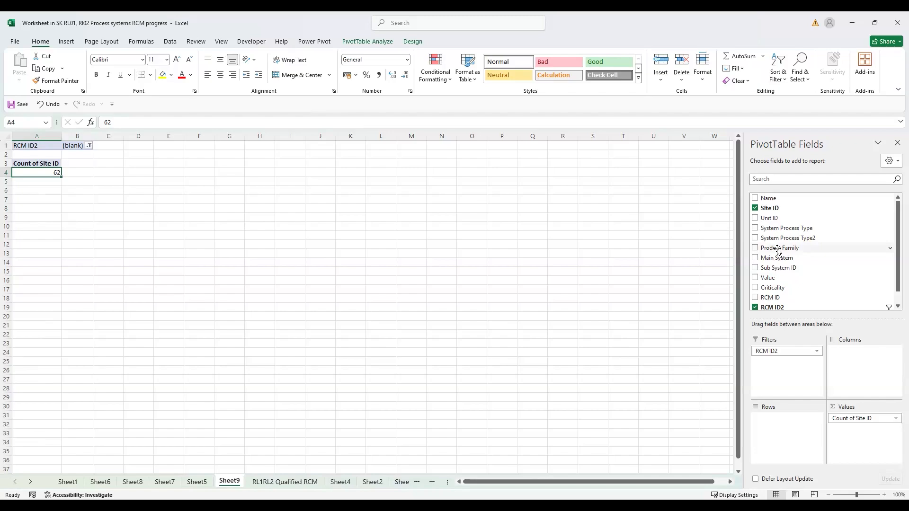
{"action": "left_click_drag", "start_coordinate": [777, 248], "coordinate": [770, 429]}
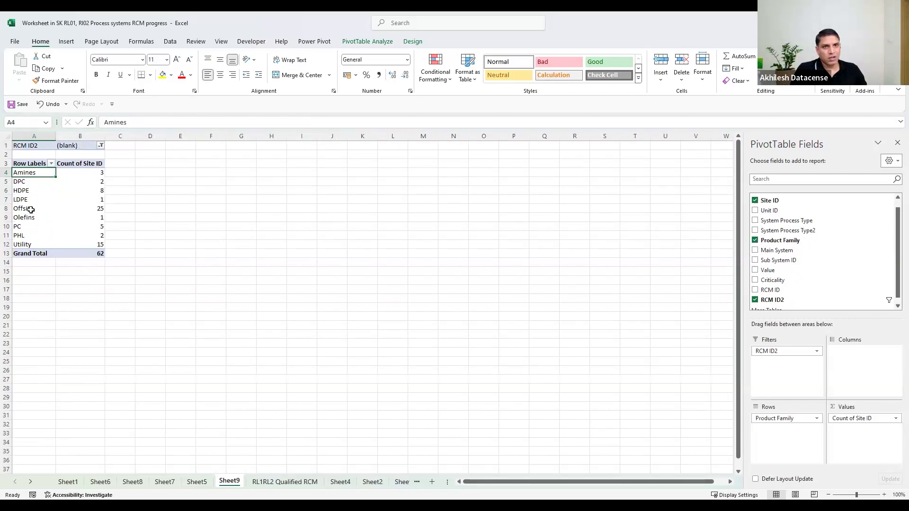
Step: Review the Offsite row's count in the PivotTable against the source table on the RL1RL2 Qualified RCM sheet
{"action": "left_click_drag", "start_coordinate": [29, 209], "coordinate": [91, 210]}
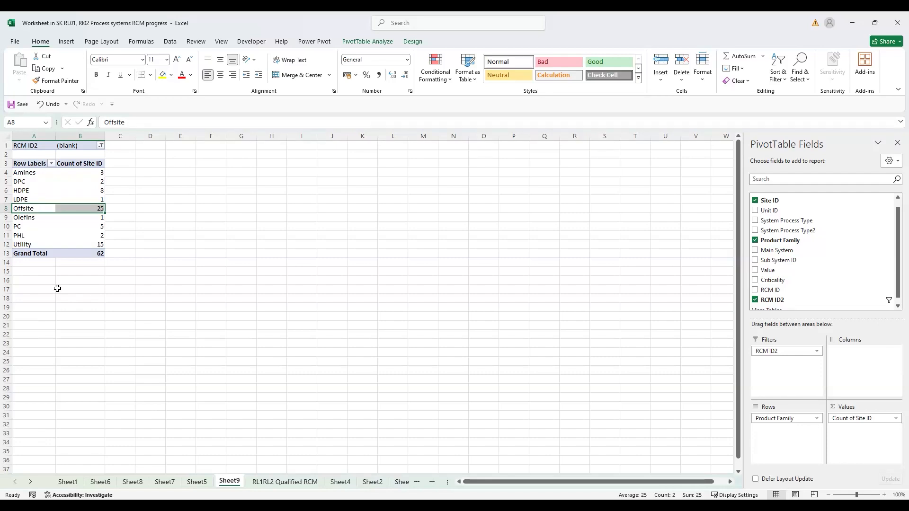
{"action": "left_click", "coordinate": [93, 209]}
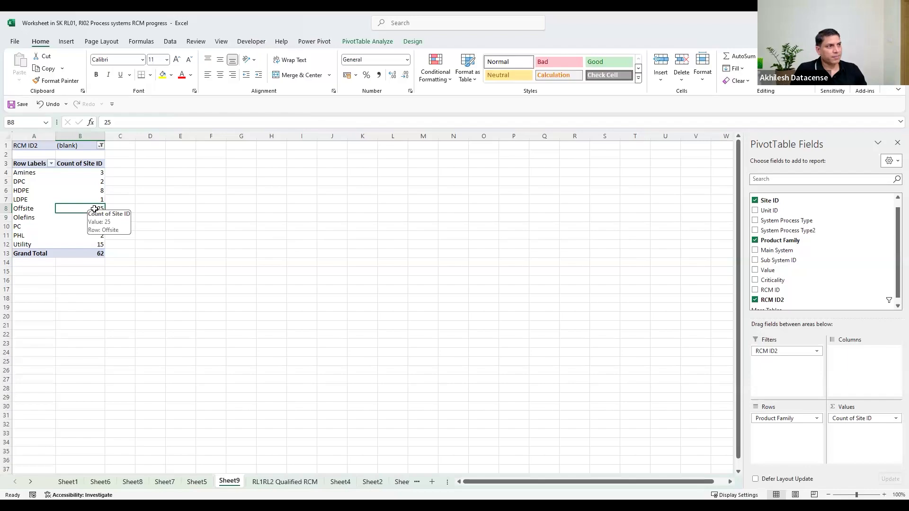
{"action": "left_click", "coordinate": [307, 483]}
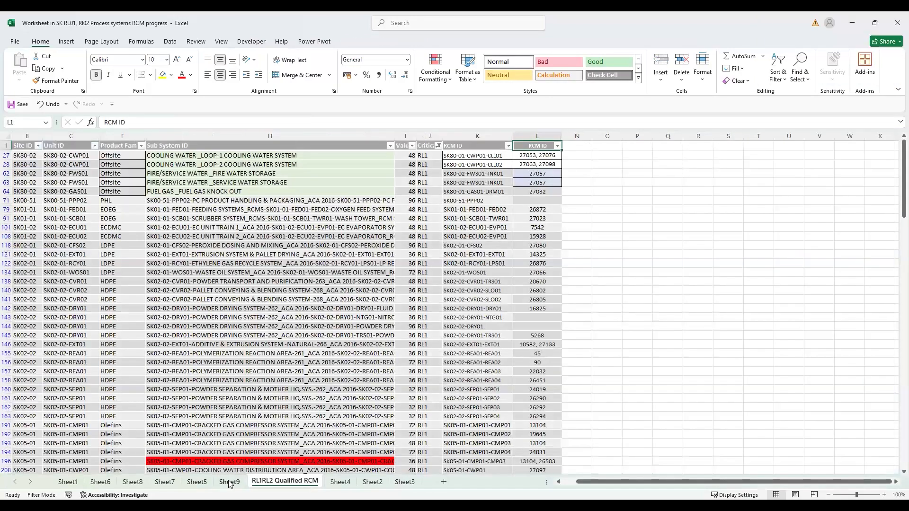
{"action": "left_click", "coordinate": [229, 481]}
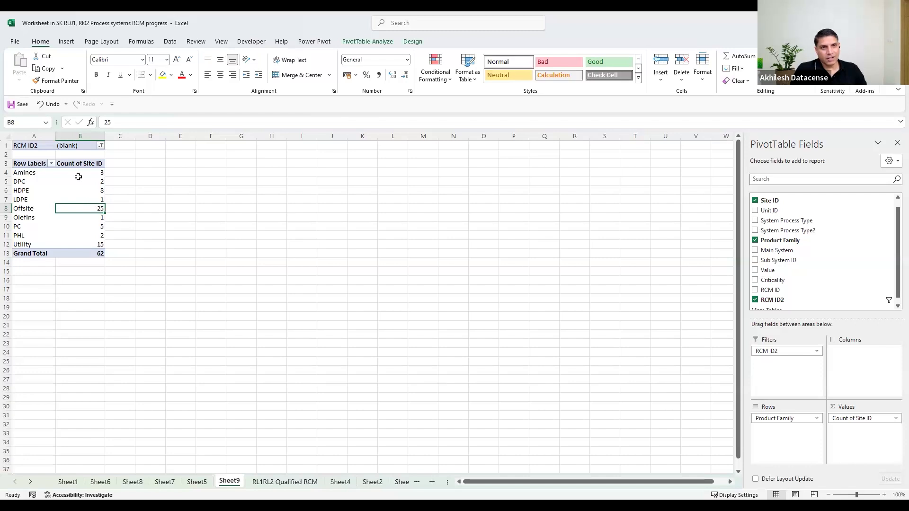
{"action": "left_click_drag", "start_coordinate": [33, 164], "coordinate": [78, 215]}
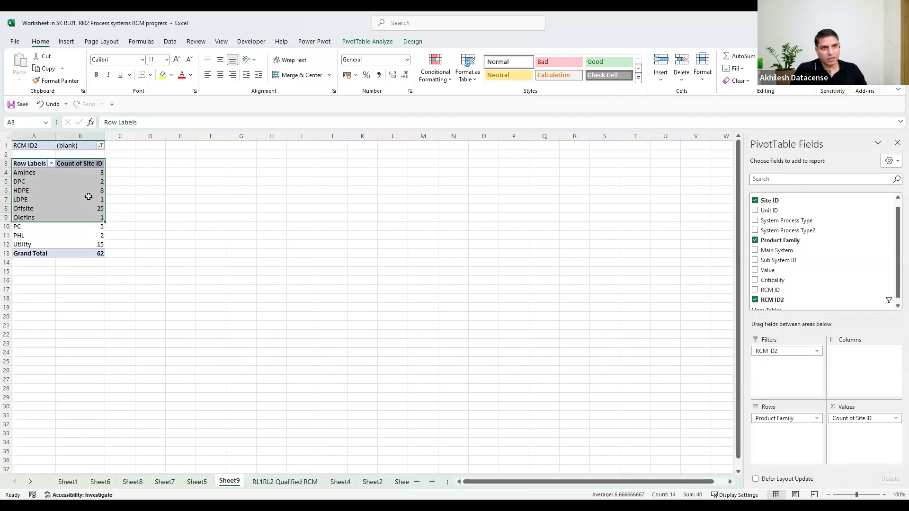
Step: Sort the PivotTable's product families by Count of Site ID from smallest to largest
{"action": "left_click", "coordinate": [98, 190]}
{"action": "right_click", "coordinate": [99, 190]}
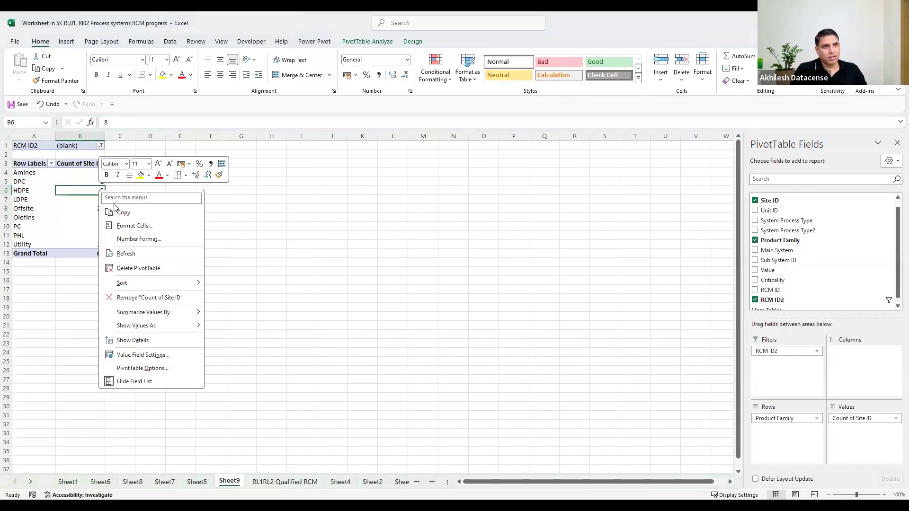
{"action": "mouse_move", "coordinate": [194, 287]}
{"action": "left_click", "coordinate": [240, 284]}
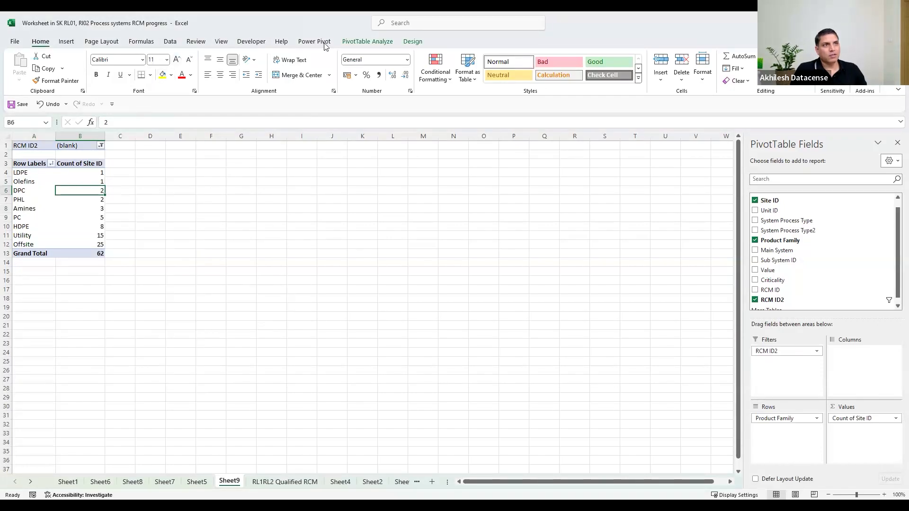
Step: Insert a Clustered Column PivotChart from the PivotTable and move it lower on the sheet, starting at about row 16
{"action": "left_click", "coordinate": [379, 44]}
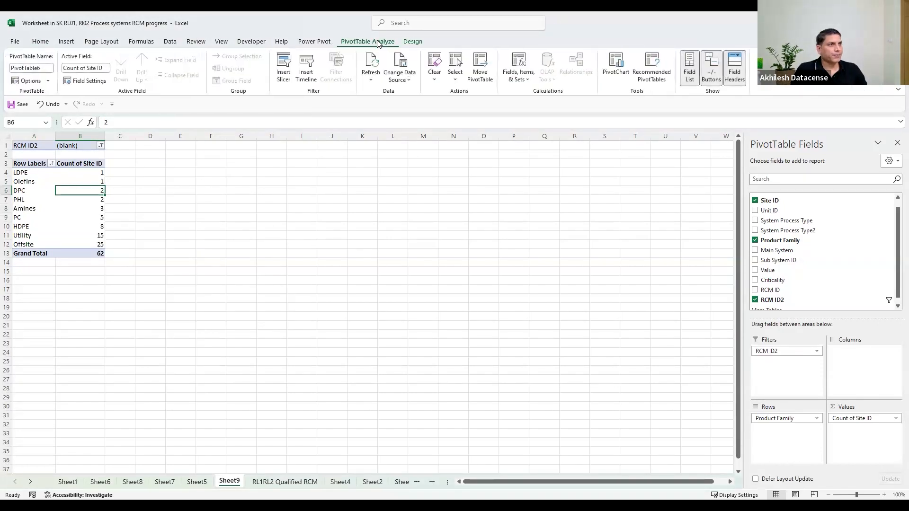
{"action": "left_click", "coordinate": [615, 67]}
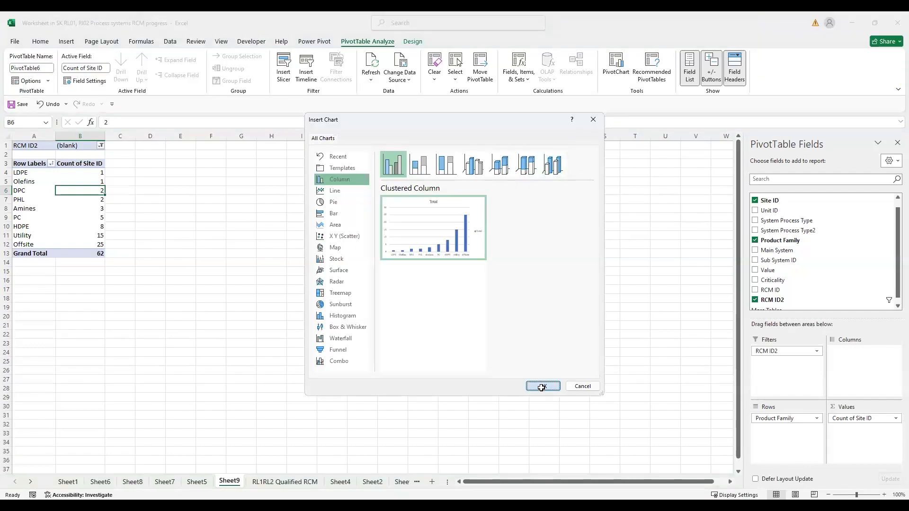
{"action": "left_click", "coordinate": [541, 386]}
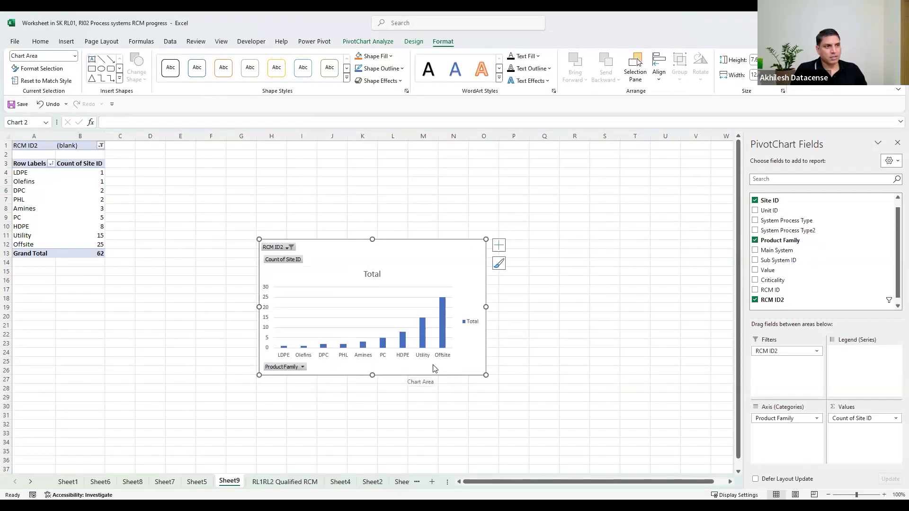
{"action": "left_click_drag", "start_coordinate": [423, 245], "coordinate": [444, 287]}
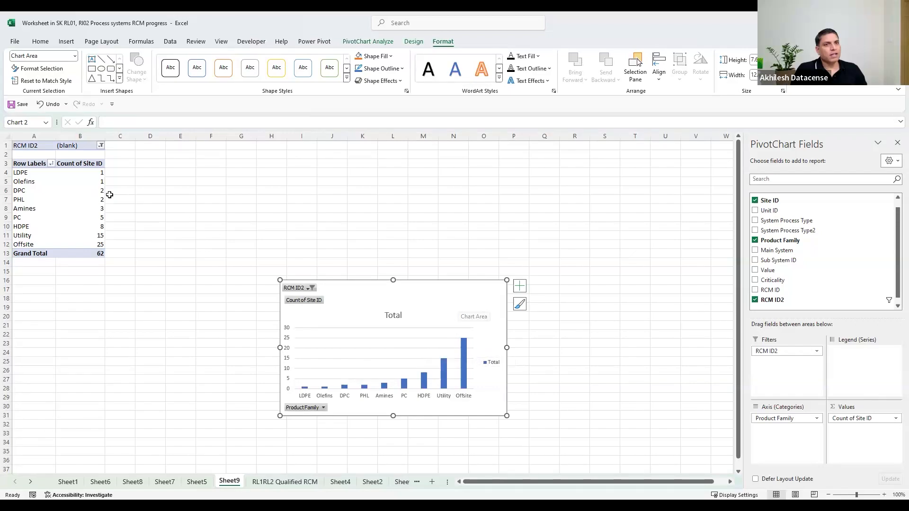
Step: Add a Criticality slicer to the PivotTable, place it clear of the chart around columns Q to T, and filter to RL2
{"action": "left_click", "coordinate": [88, 194]}
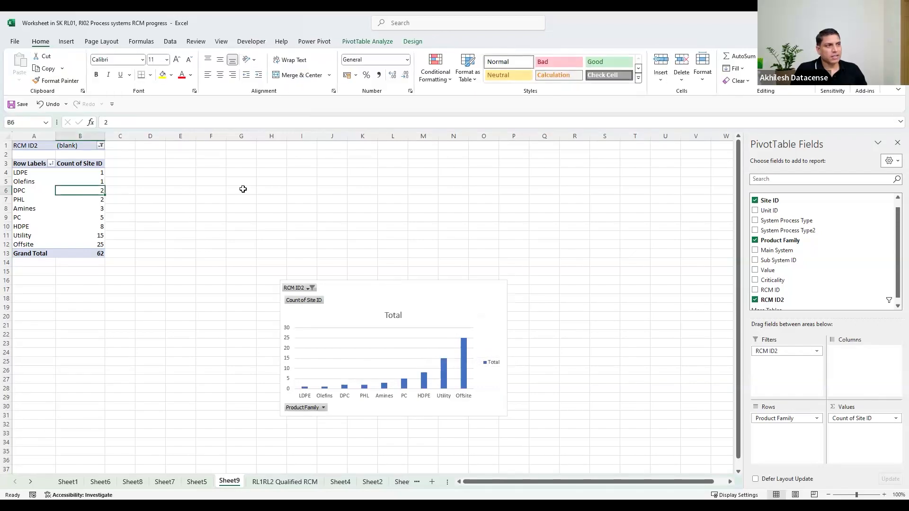
{"action": "right_click", "coordinate": [776, 281]}
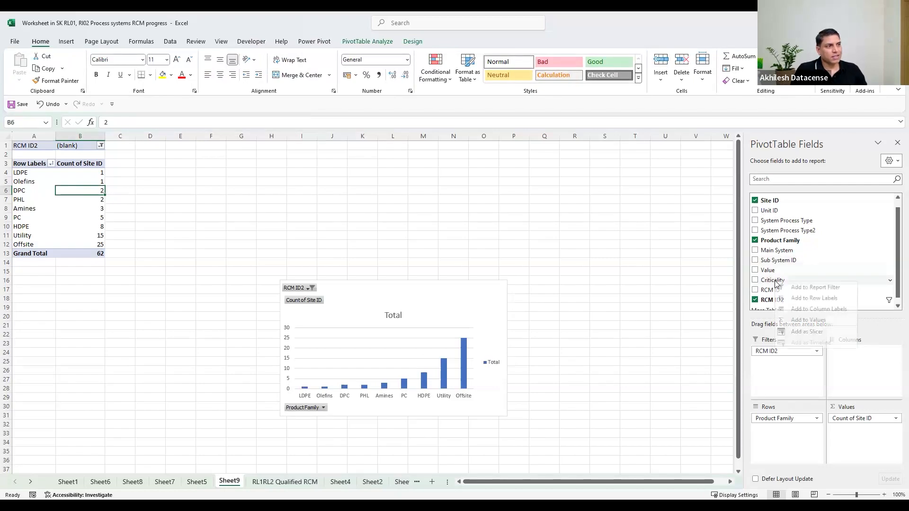
{"action": "left_click", "coordinate": [800, 332]}
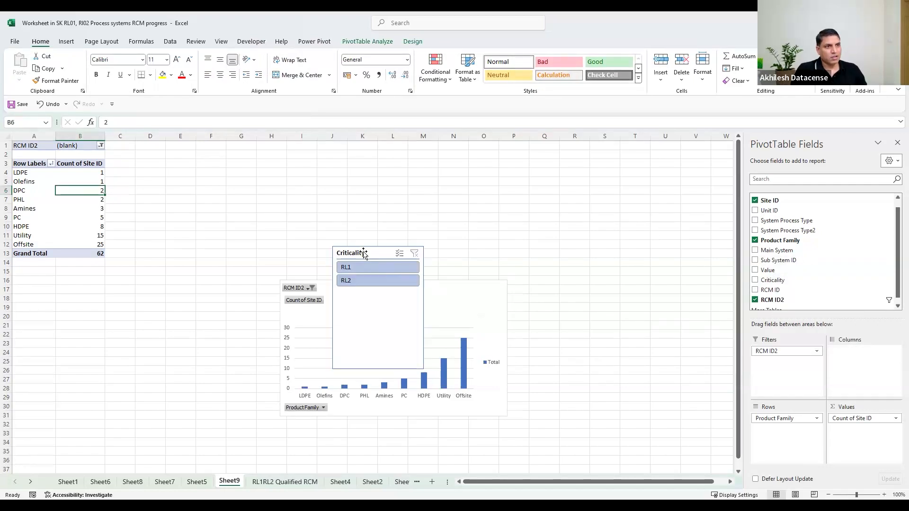
{"action": "left_click_drag", "start_coordinate": [363, 250], "coordinate": [573, 189]}
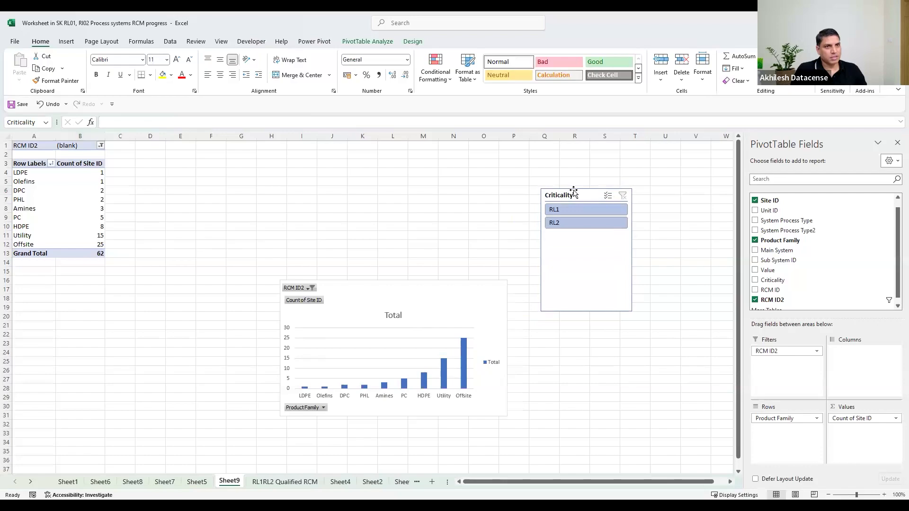
{"action": "left_click", "coordinate": [566, 221]}
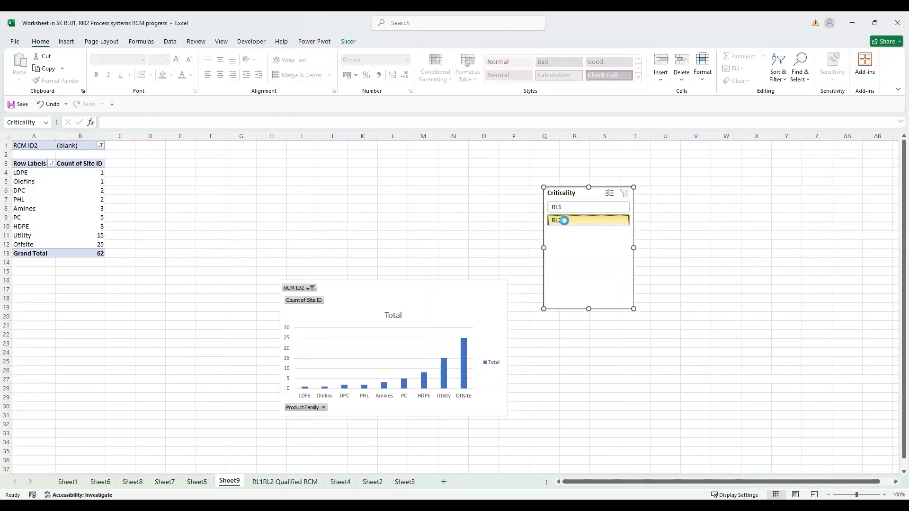